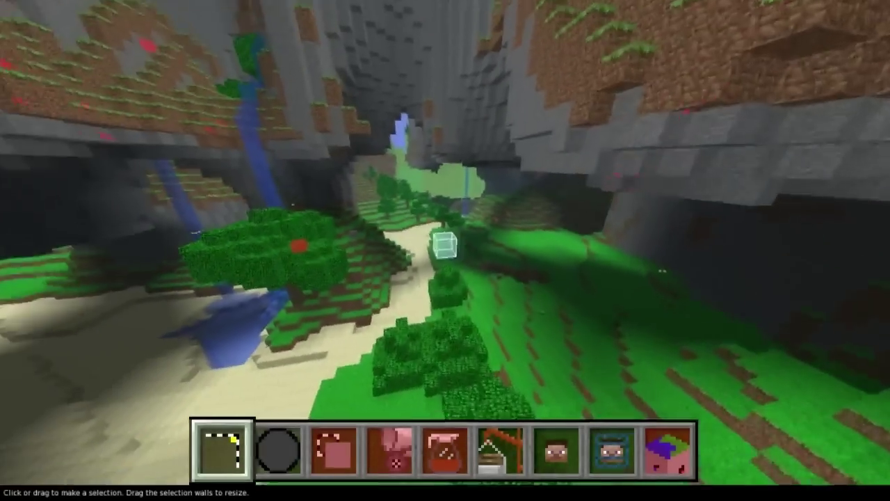
- Fly through the canyon and examine its overhangs, waterfalls and the sandy valley floor
key(w)
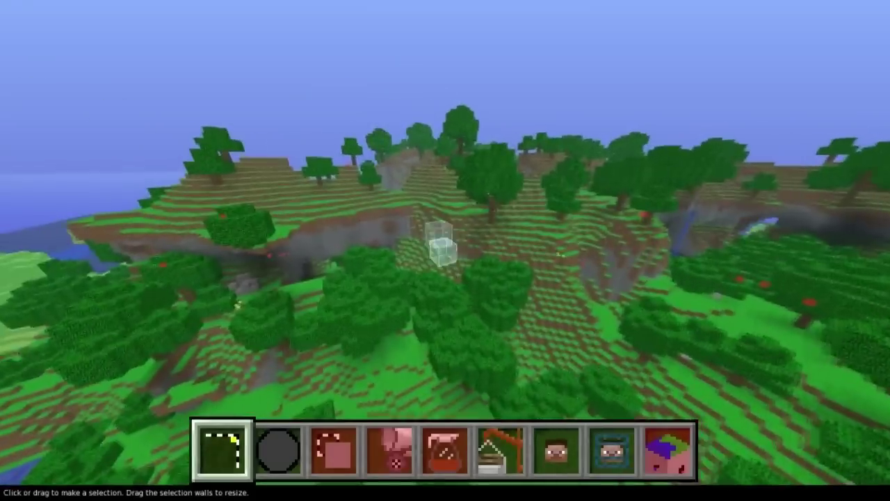
key(w)
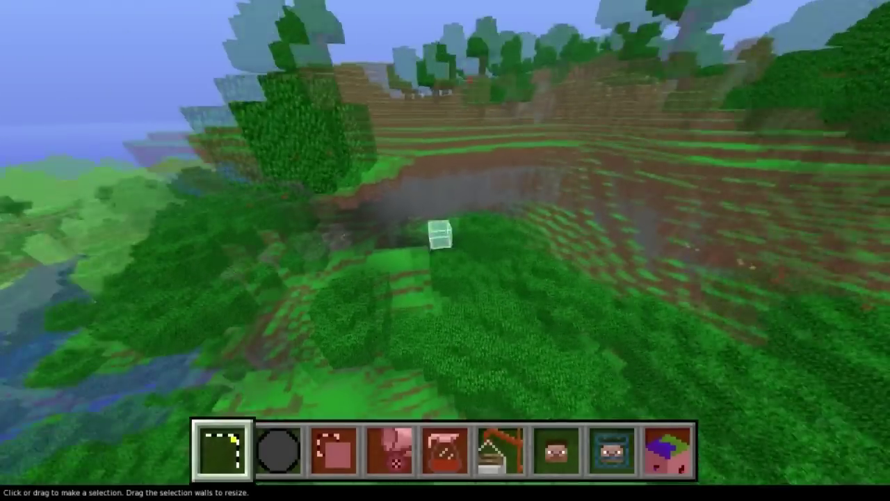
key(w)
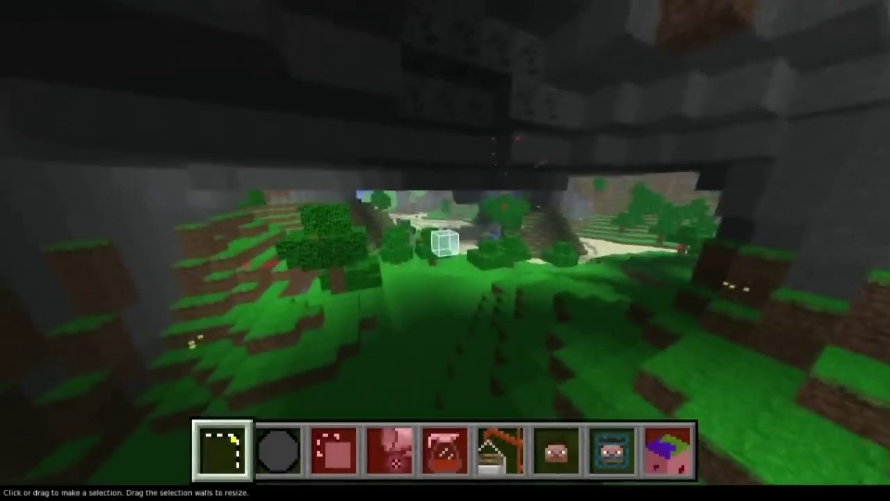
key(w)
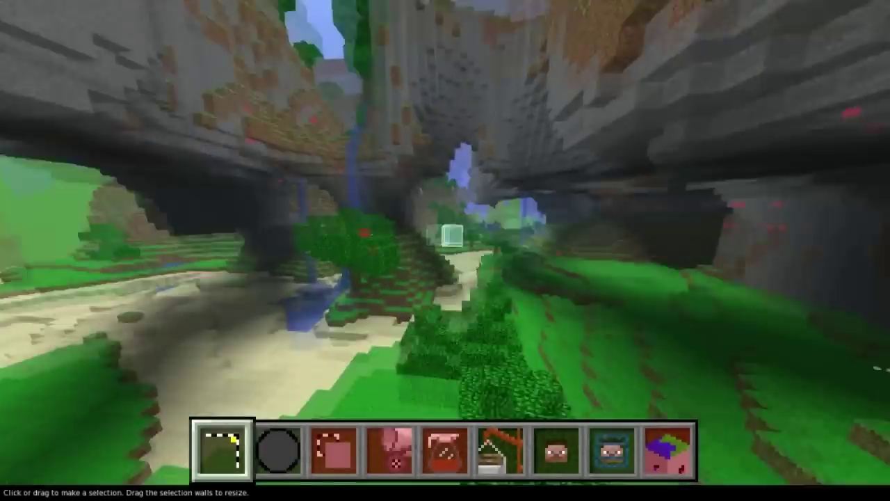
key(q)
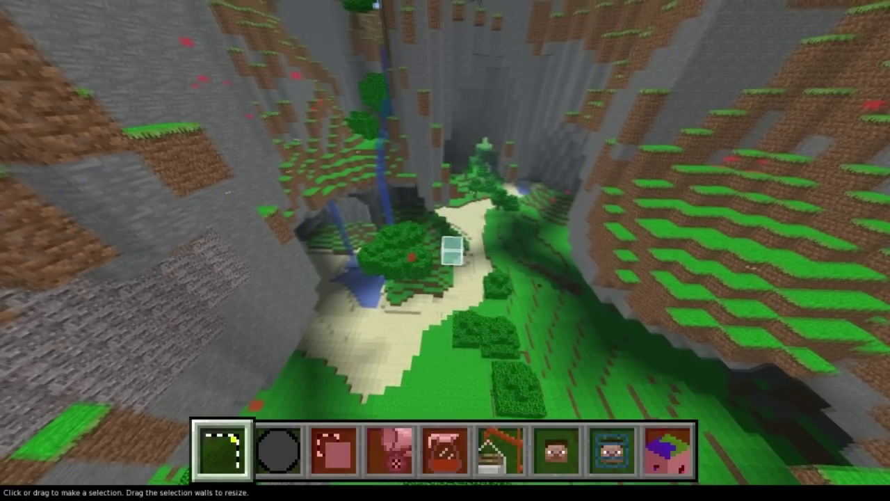
key(w)
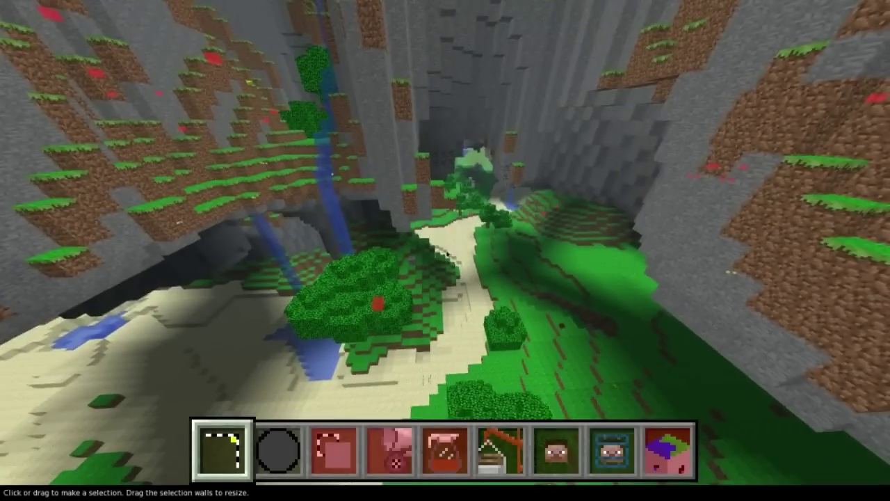
key(w)
key(w)
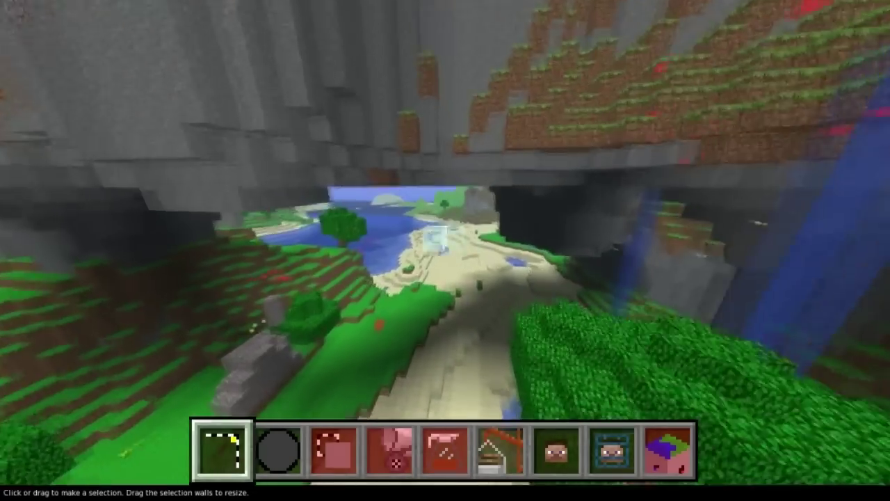
key(w)
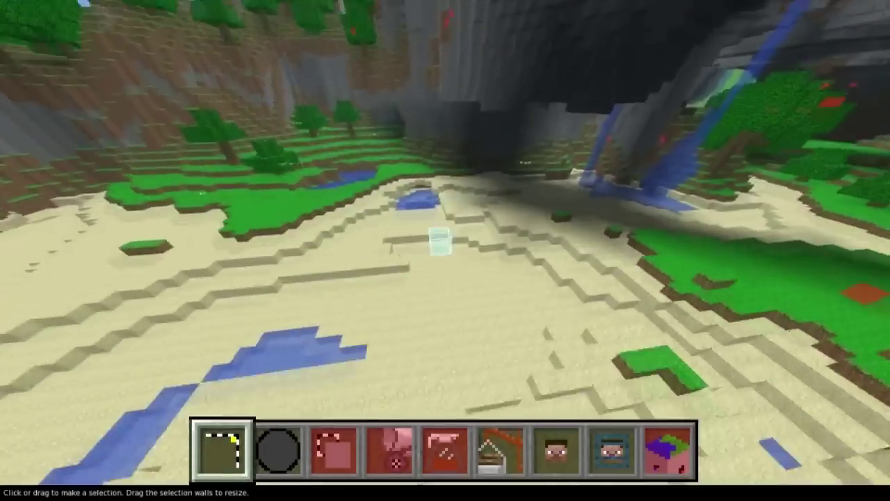
- Survey the hilltops, cliffs, forest and coastline around the canyon from the air
key(s)
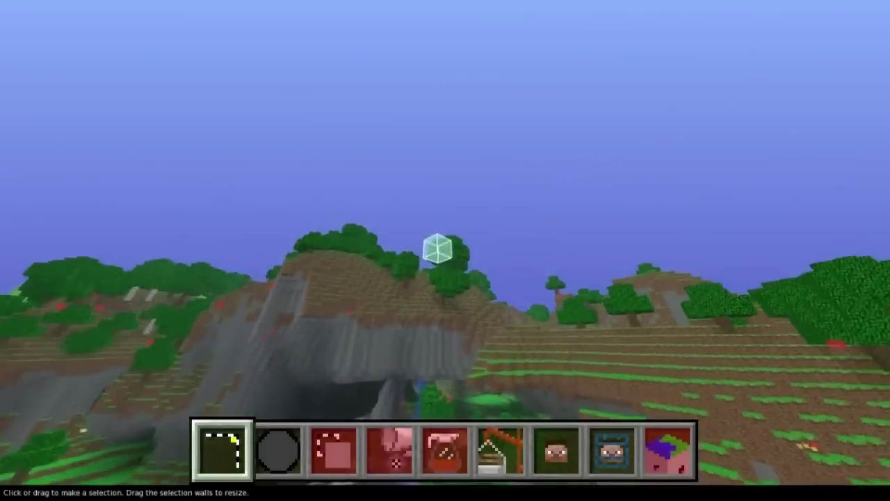
key(w)
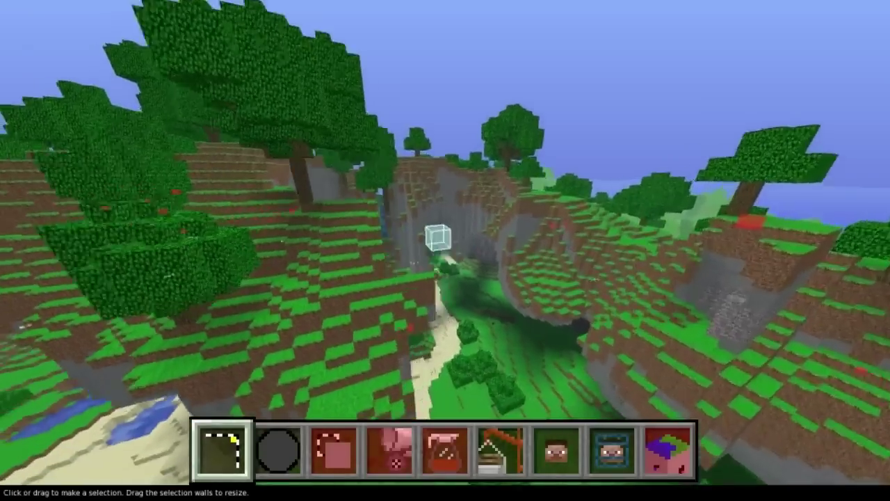
key(w)
key(s)
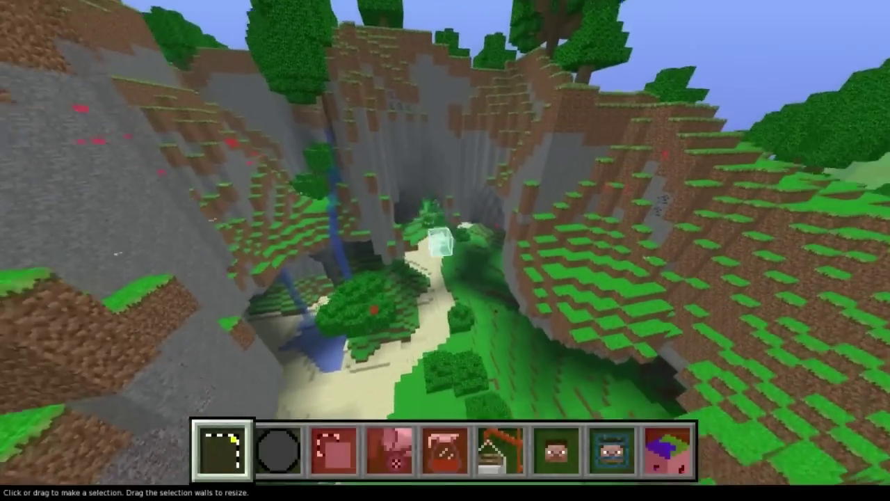
key(w)
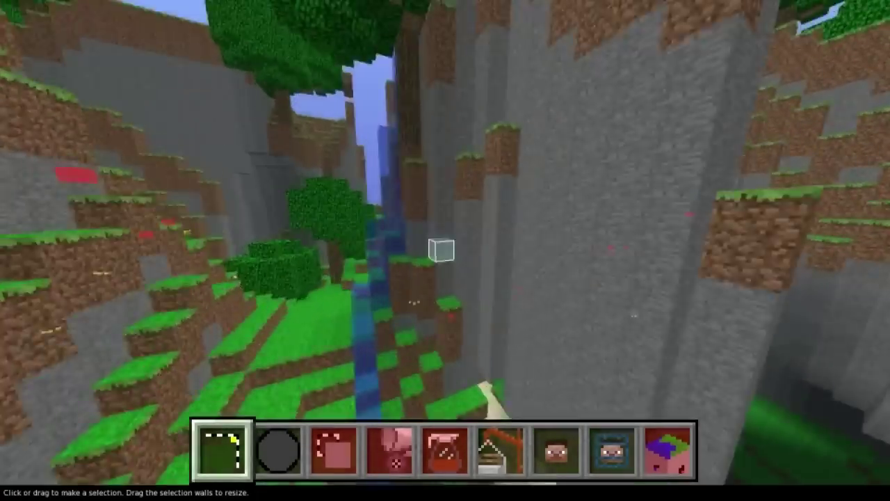
key(w)
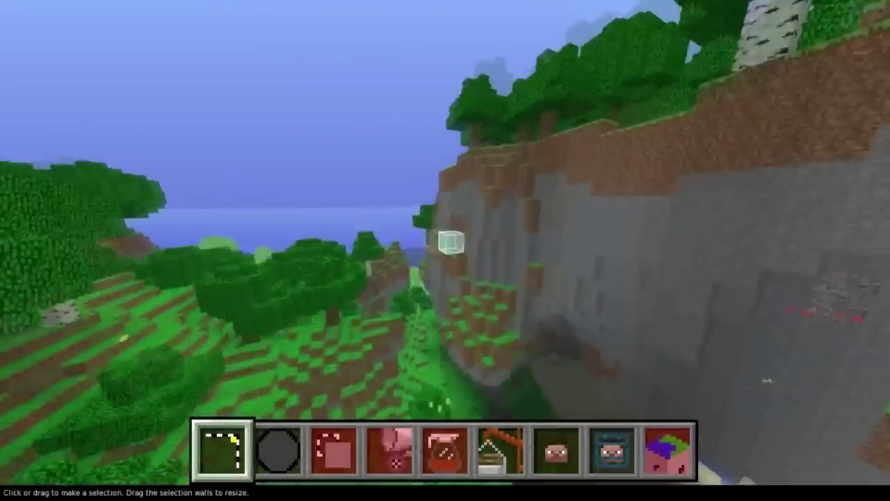
key(w)
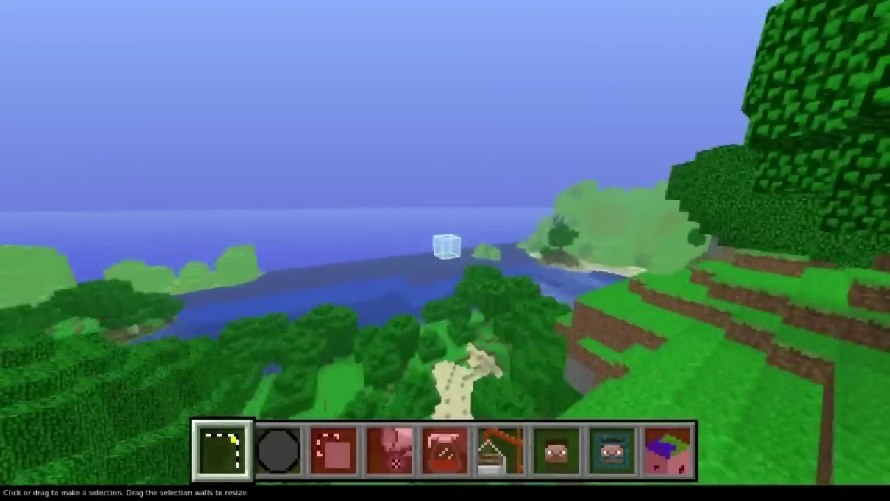
key(a)
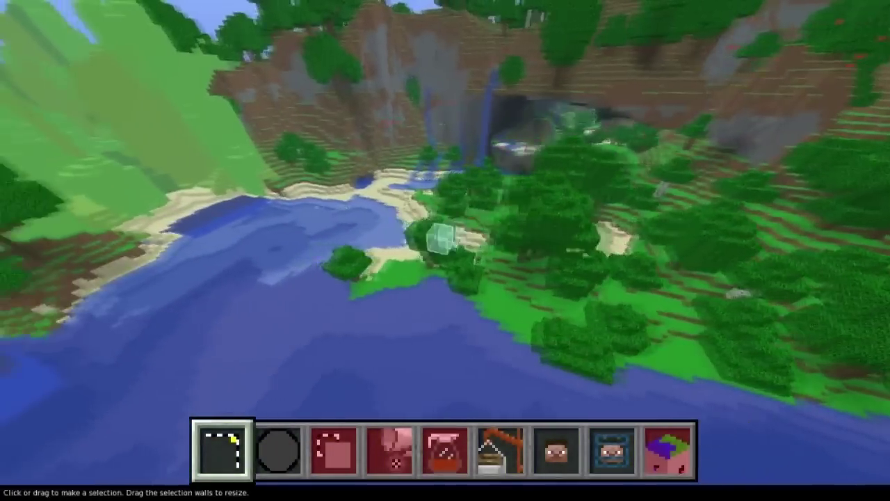
key(w)
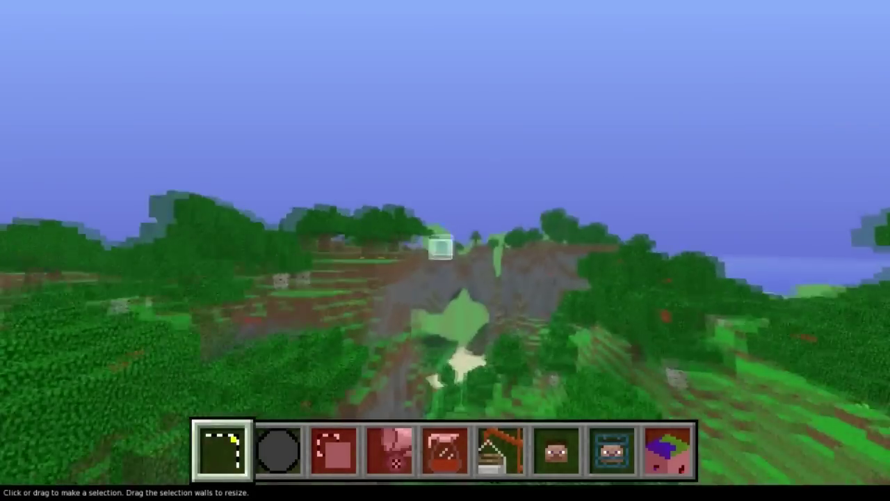
key(w)
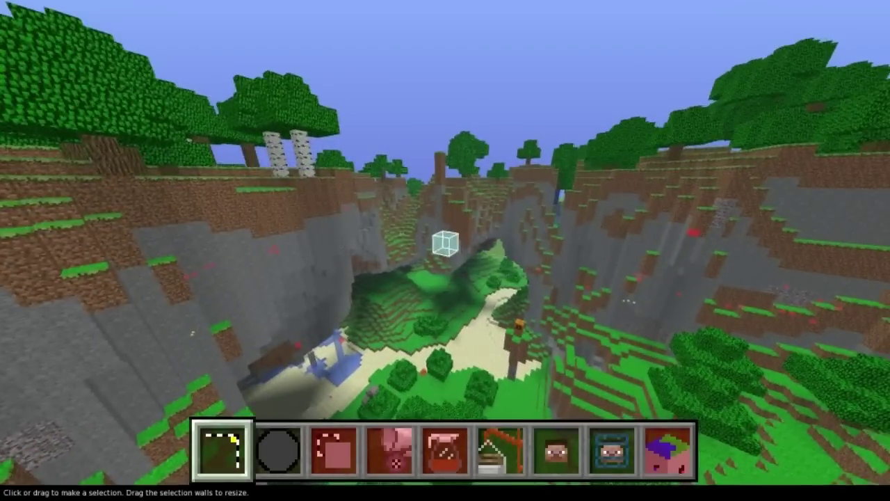
key(w)
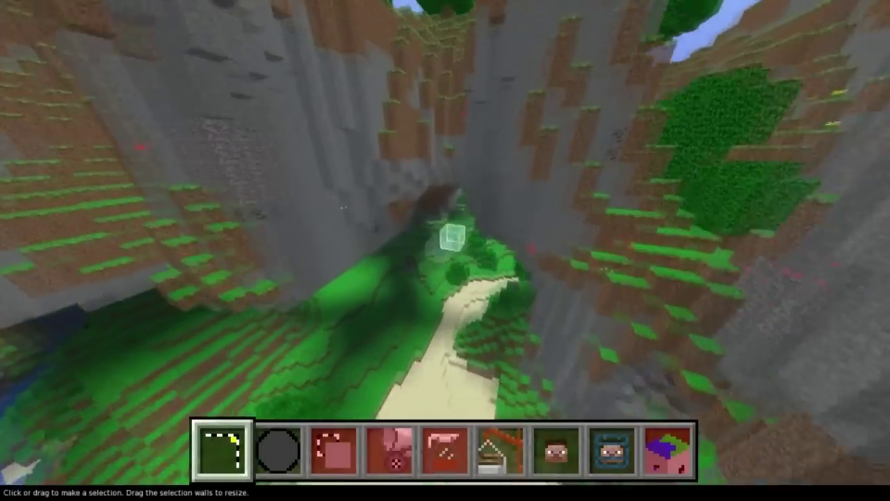
key(w)
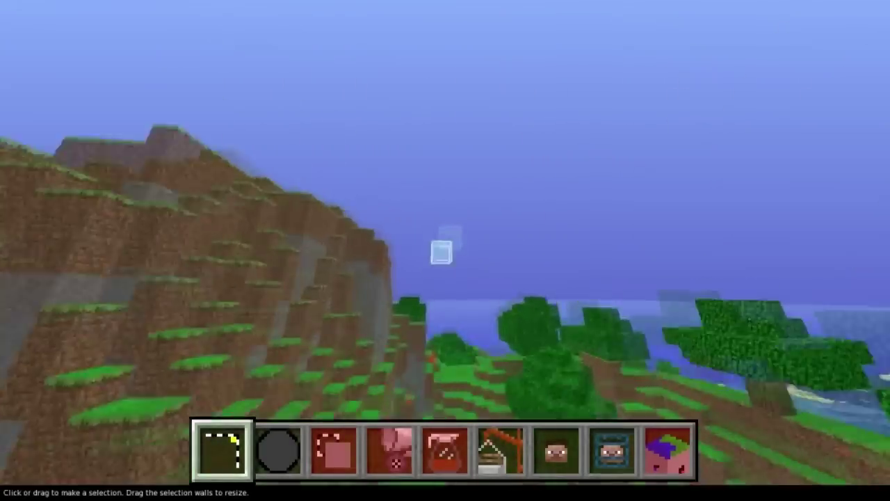
key(s)
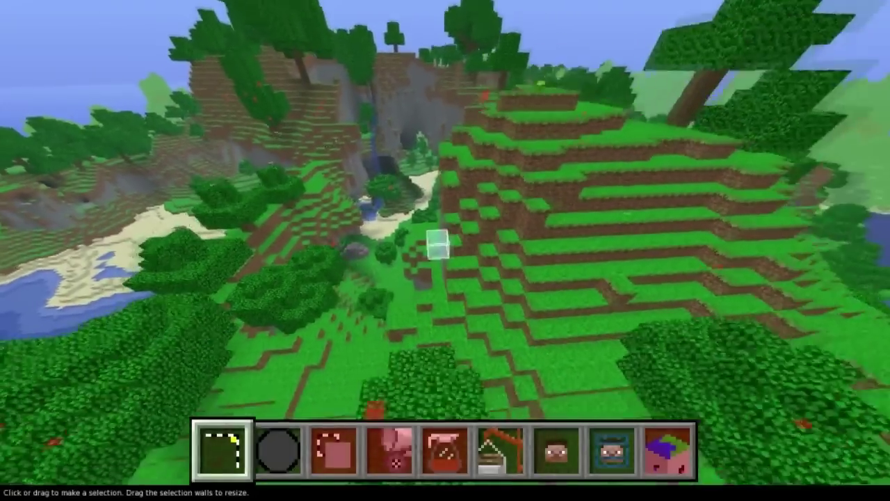
key(s)
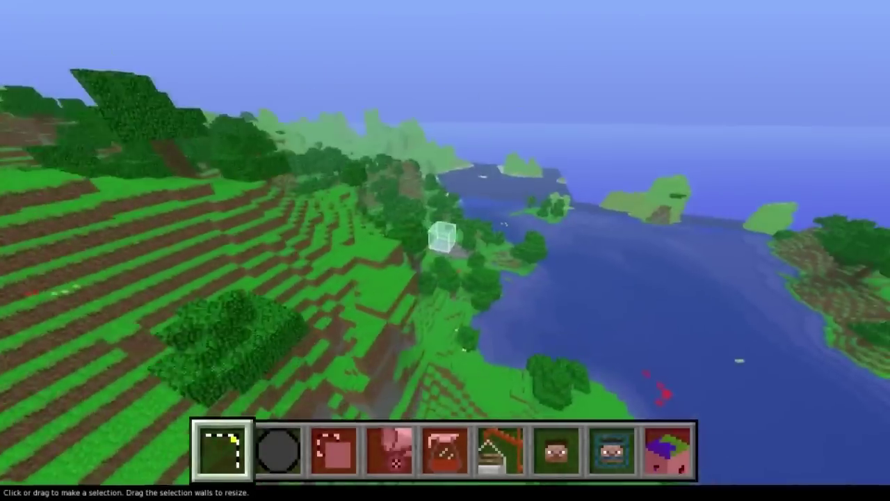
key(d)
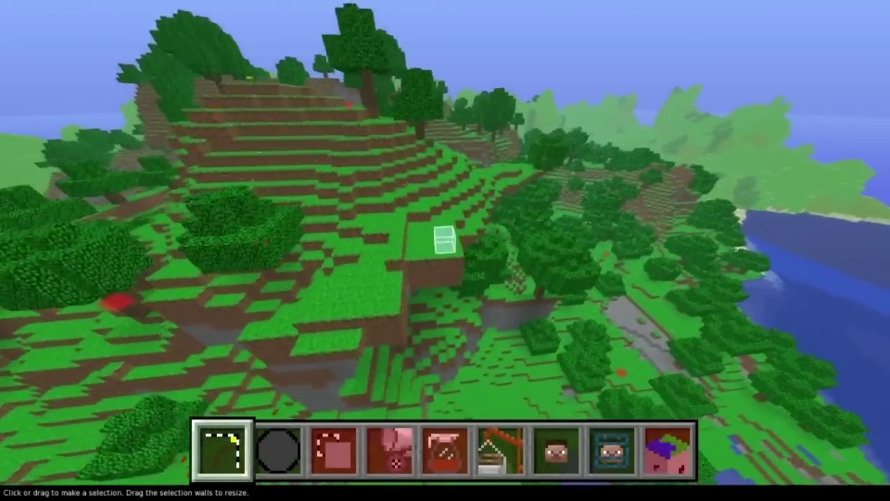
key(w)
- Move the player onto the grass at the foot of the terraced hillside near the water
right_click(439, 258)
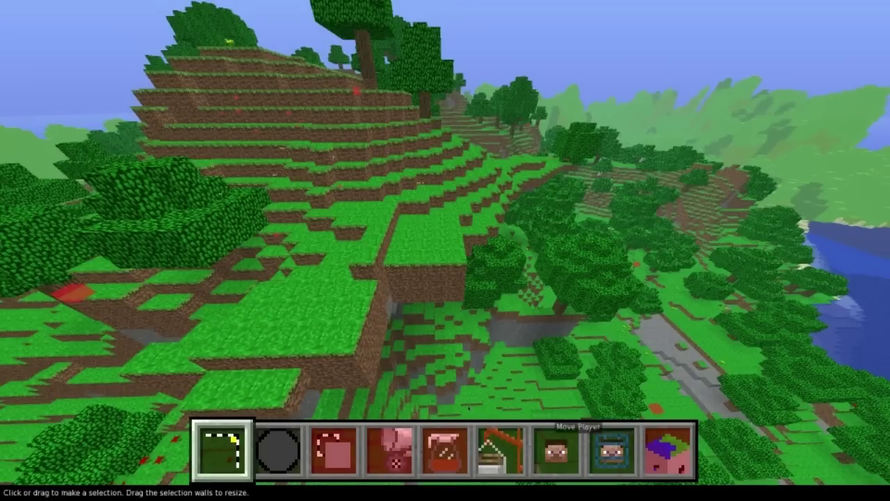
right_drag(502, 297, 491, 276)
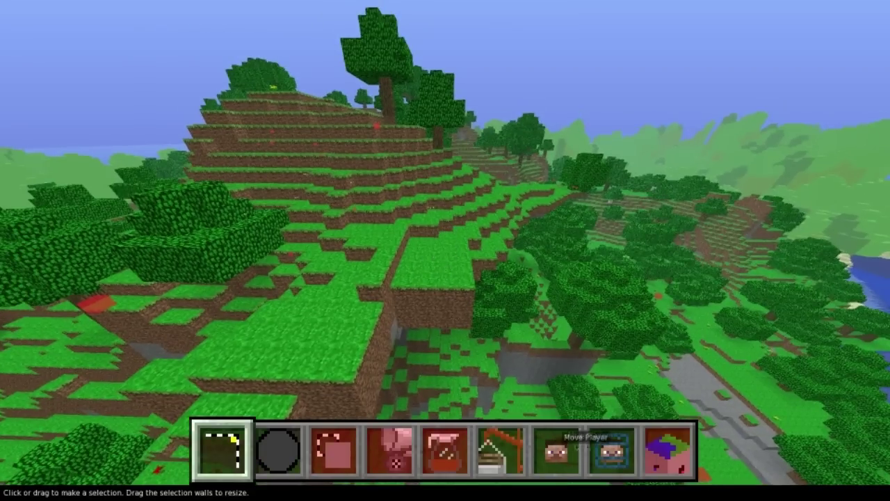
key(w)
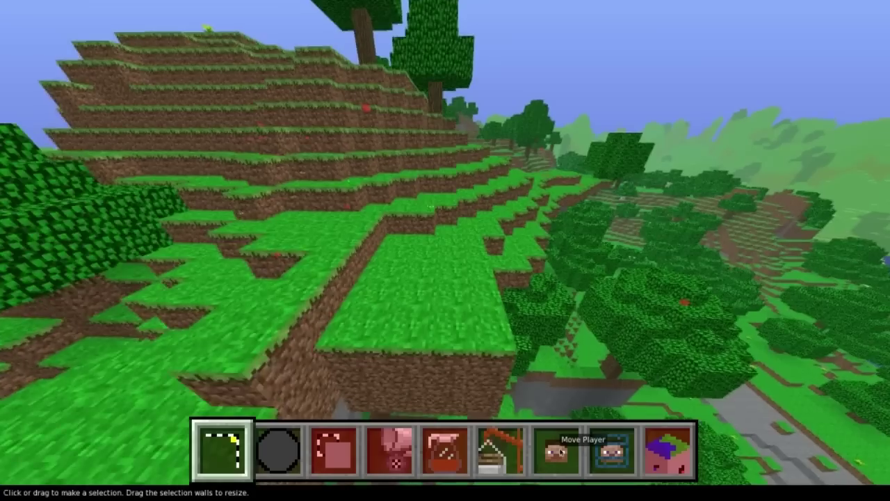
key(s)
right_click(560, 441)
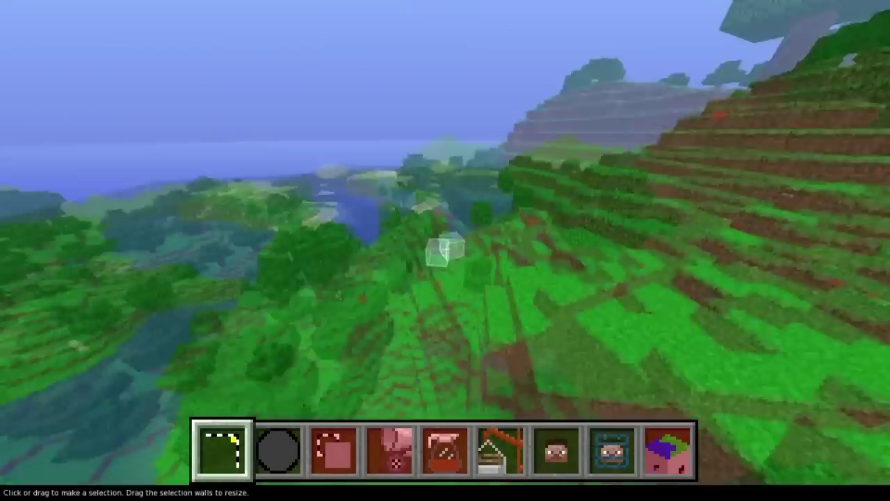
key(w)
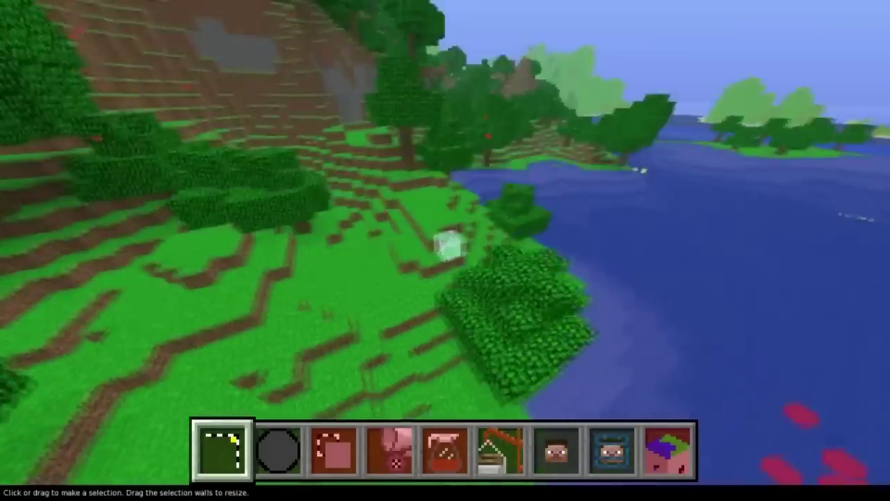
key(w)
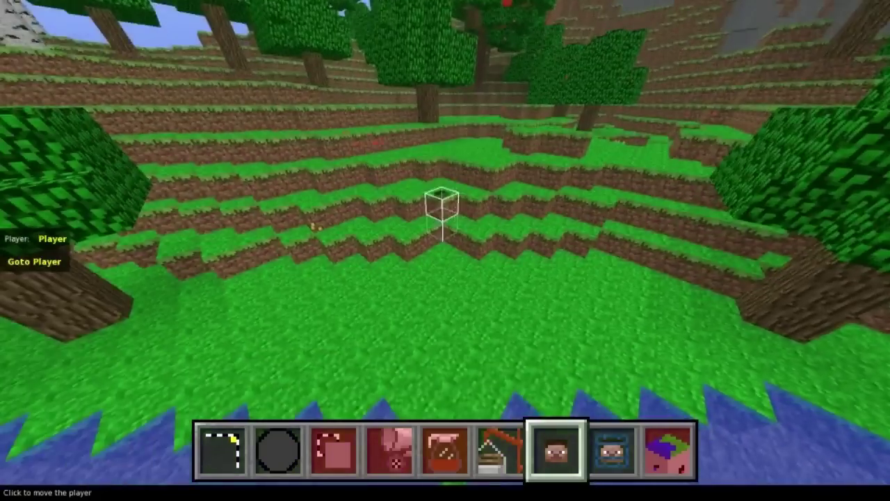
key(w)
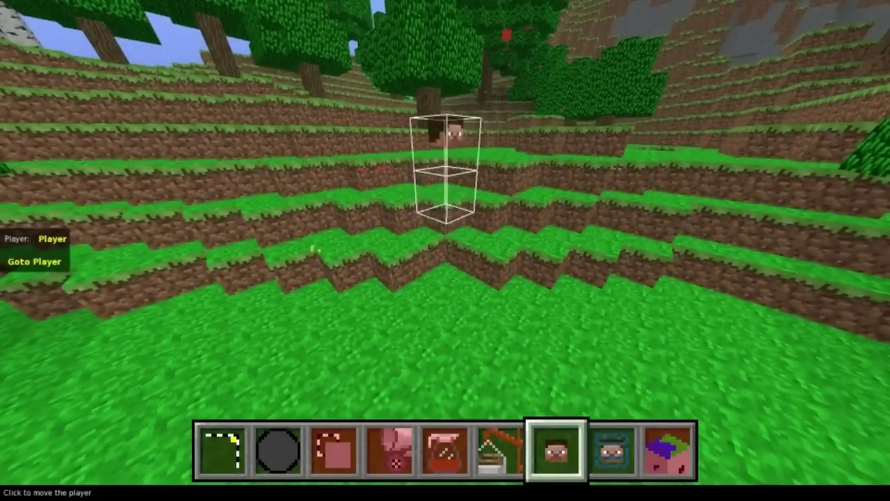
key(s)
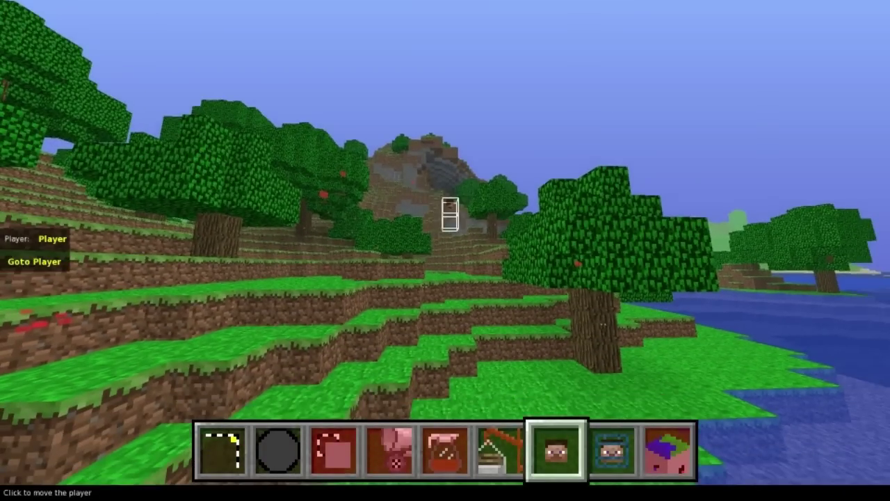
key(w)
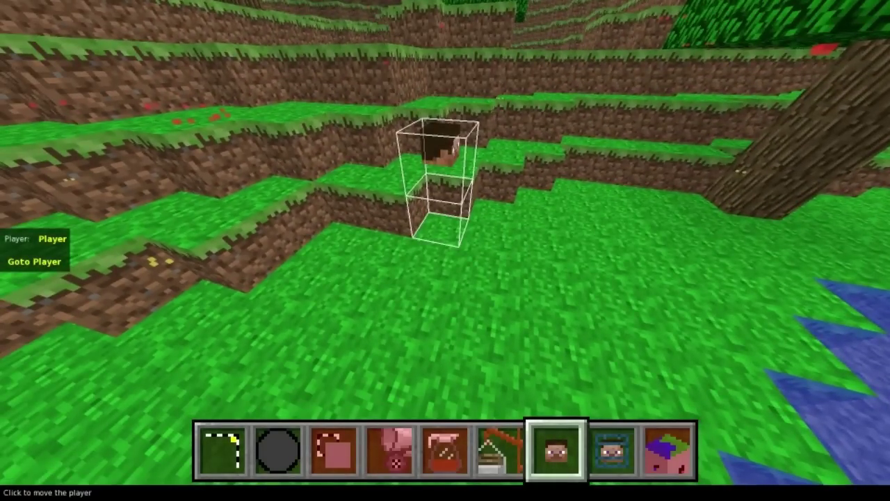
click(445, 243)
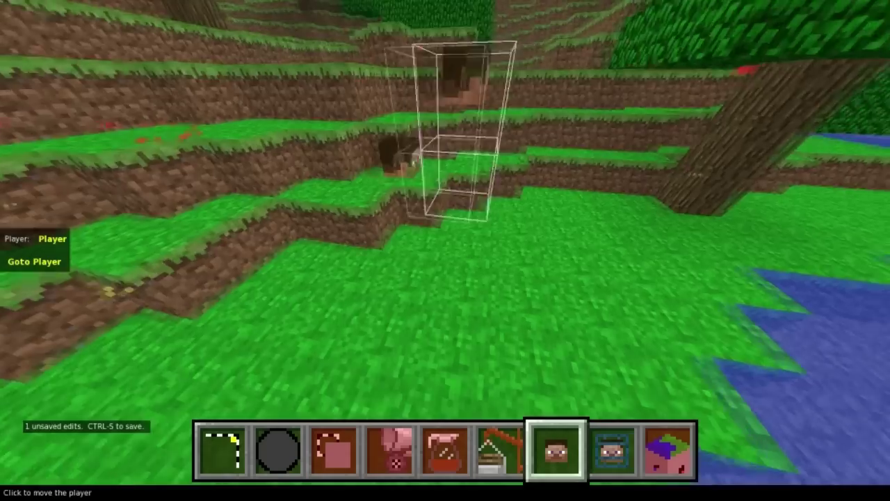
- Set the world's spawn point on the grass beside the player at the foot of the terraced hillside
key(s)
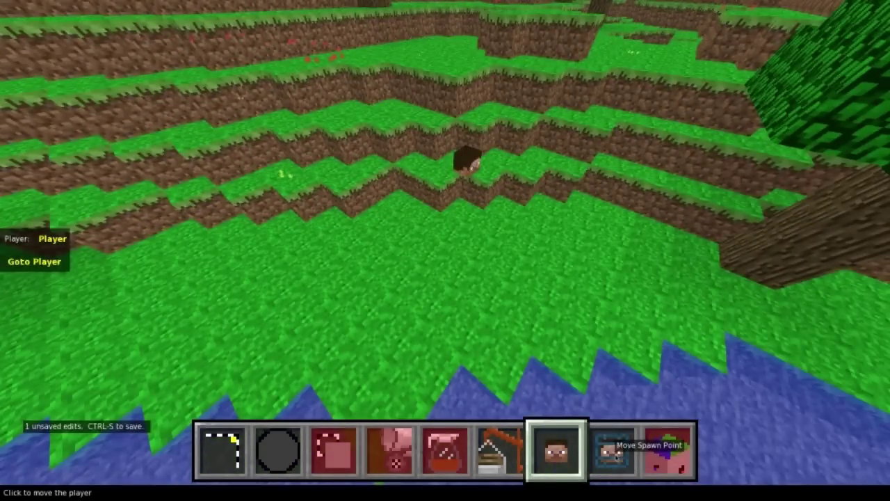
click(614, 452)
right_click(440, 262)
key(w)
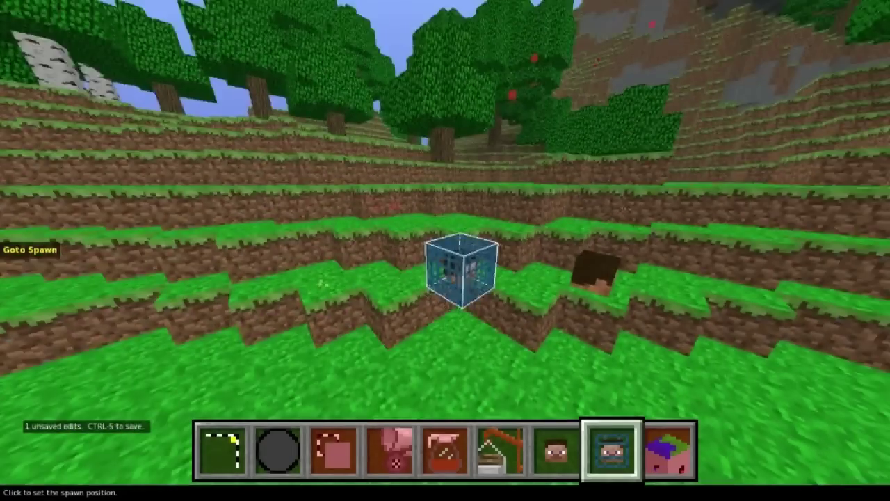
click(445, 250)
key(s)
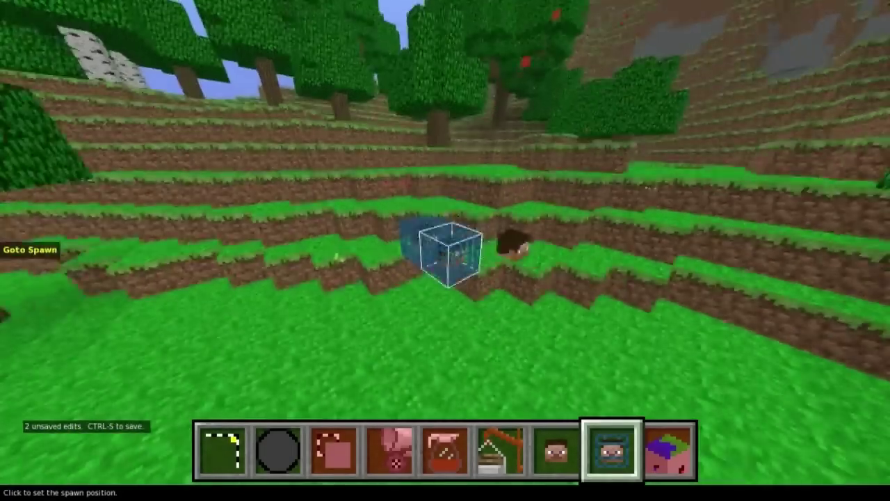
- Switch to the selection tool and start a box selection with its first corner on the sand beside the terraced dirt slope
key(s)
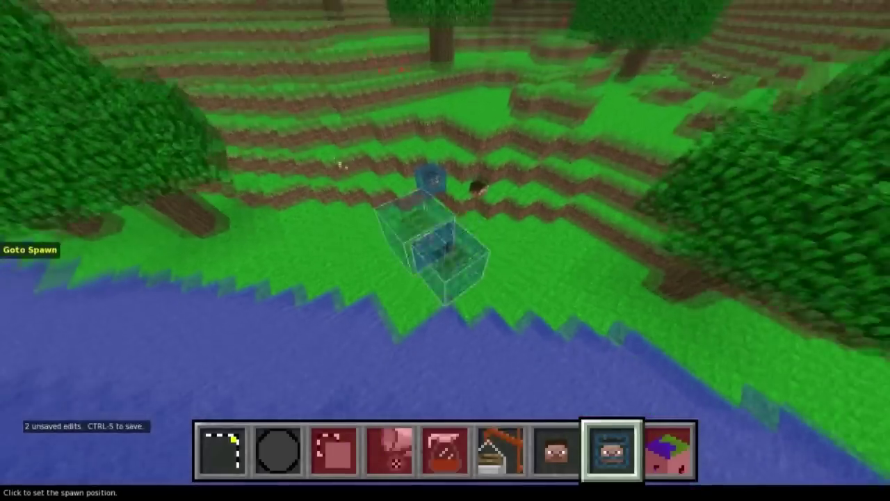
key(s)
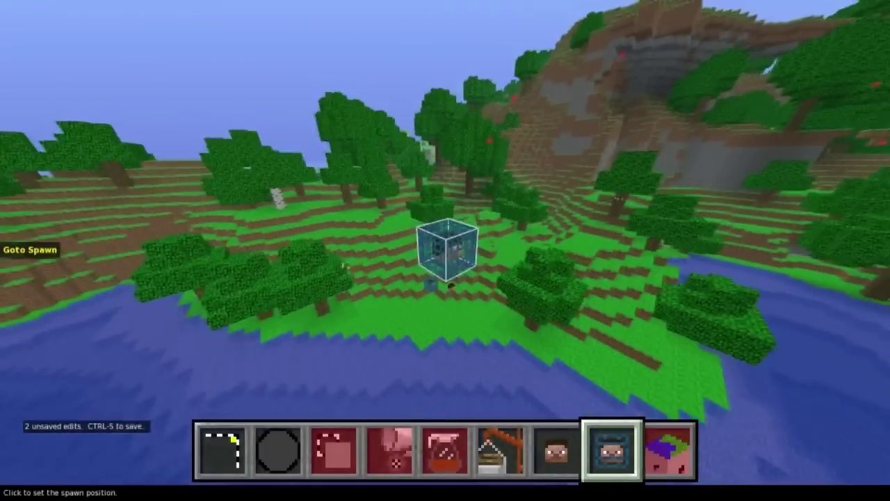
key(w)
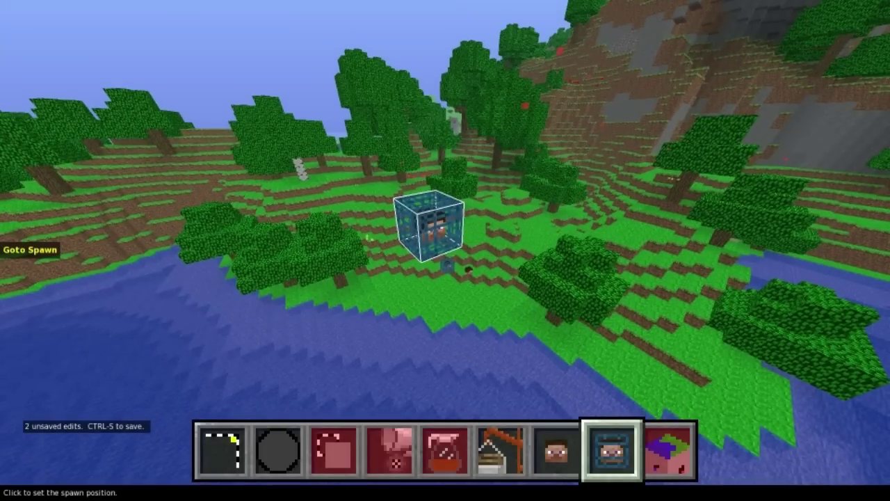
click(226, 445)
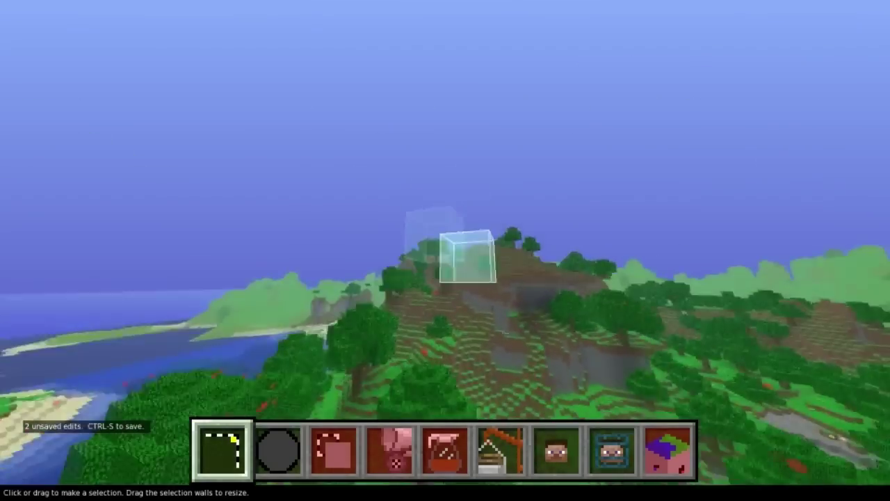
key(a)
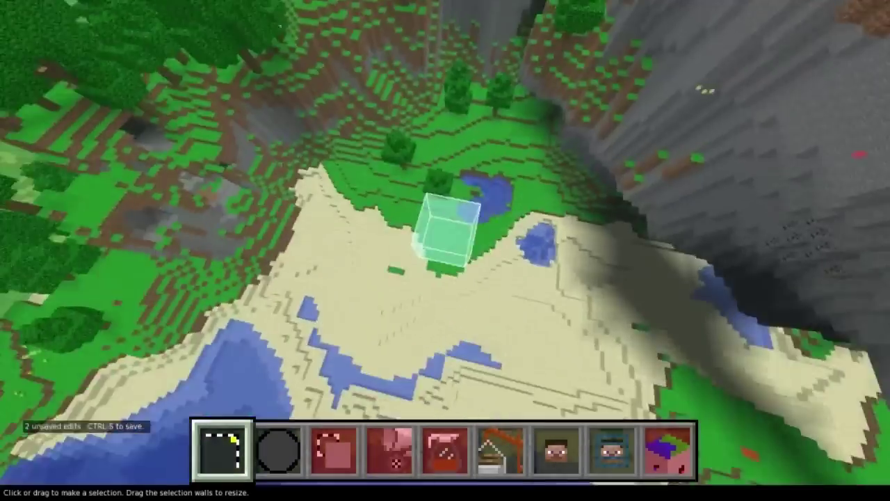
key(w)
key(w)
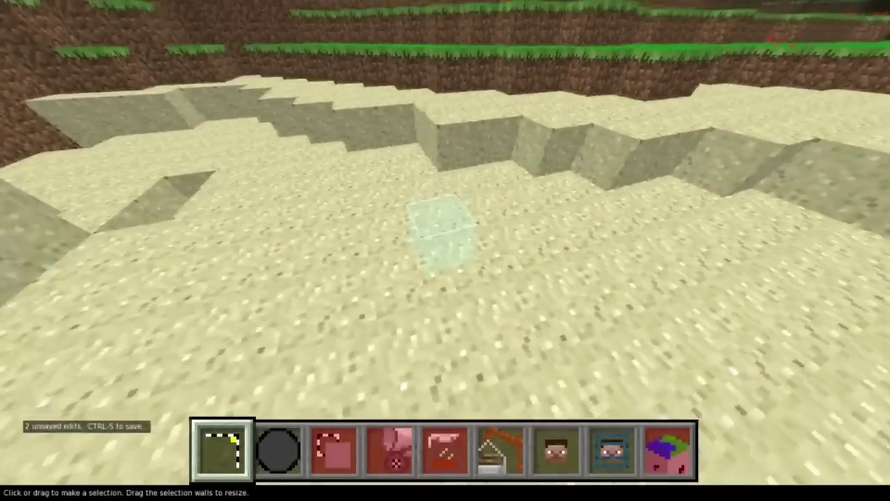
right_click(446, 254)
right_click(446, 254)
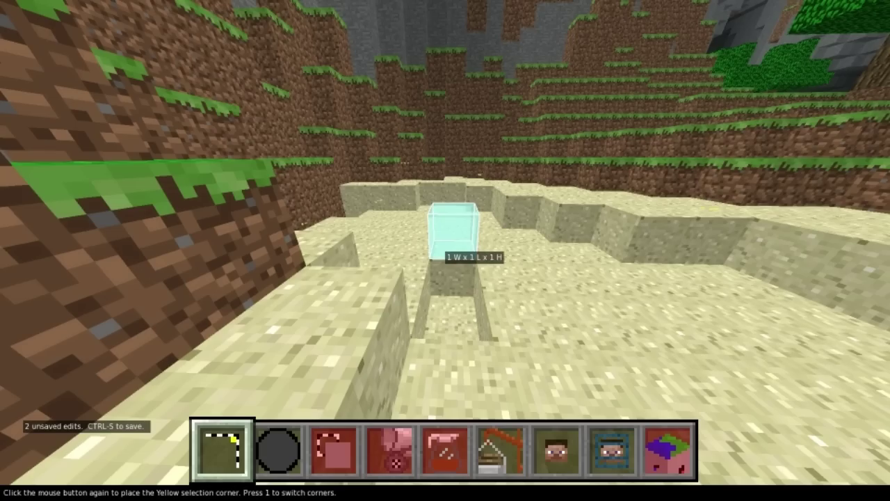
- Extend the box selection across the island and bay to an opposite corner, sized 214 W x 287 L x 63 H
key(s)
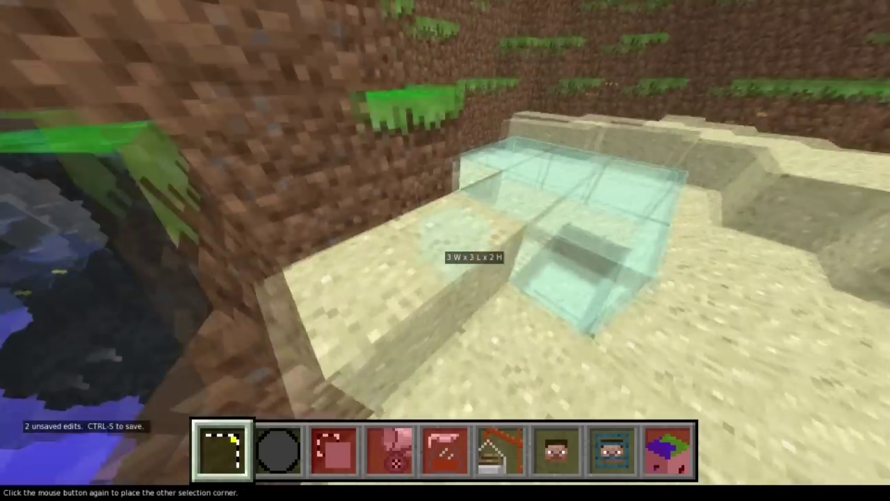
key(s)
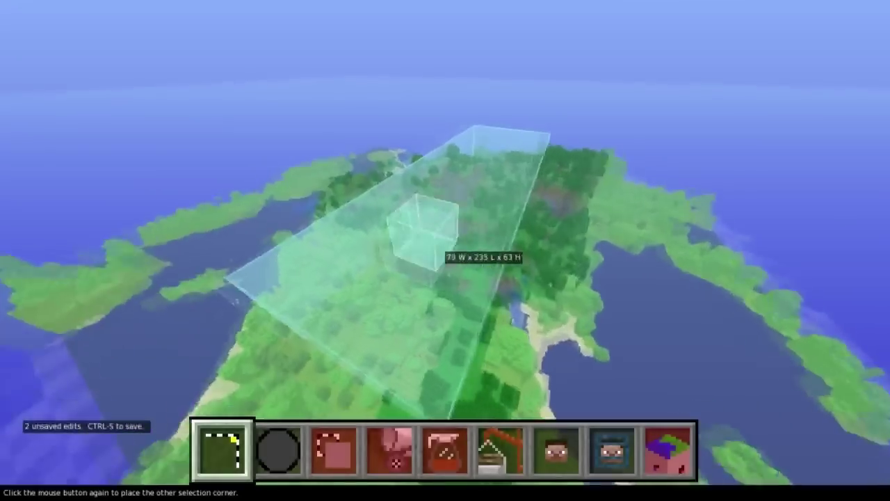
key(a)
key(a)
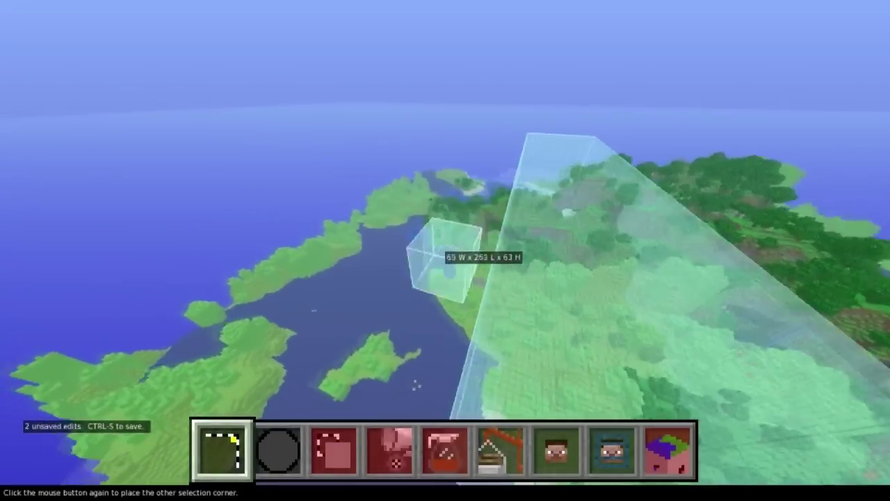
key(s)
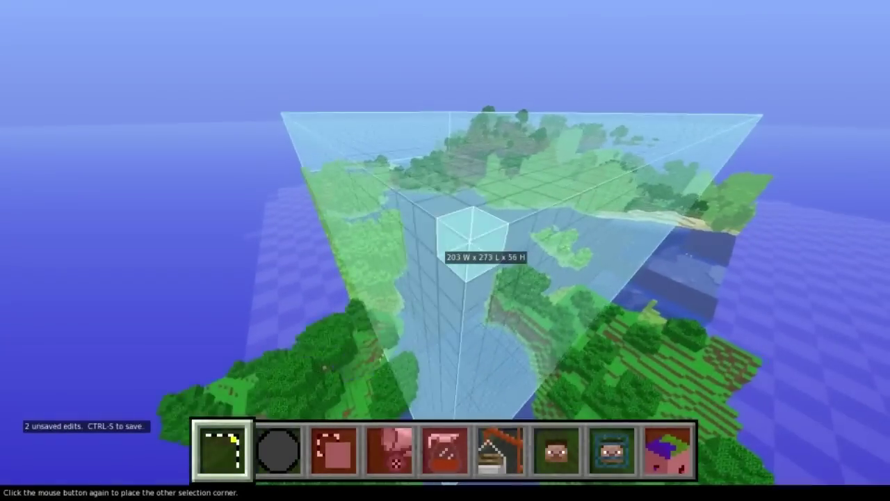
key(s)
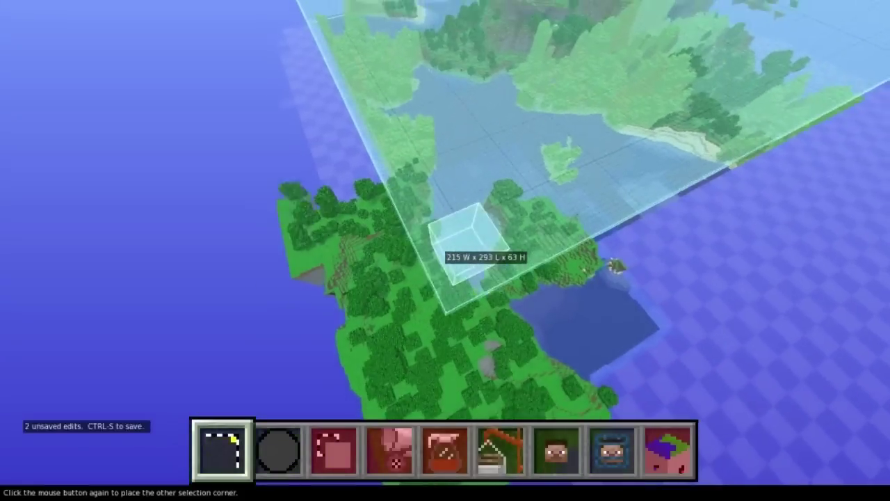
key(w)
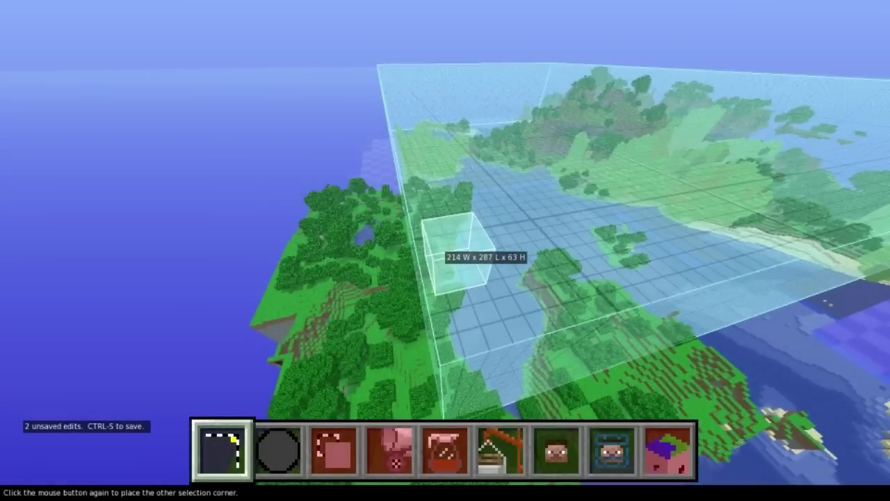
click(445, 250)
- Fly through the selected volume and examine the hills, water and coastline enclosed by its walls
key(w)
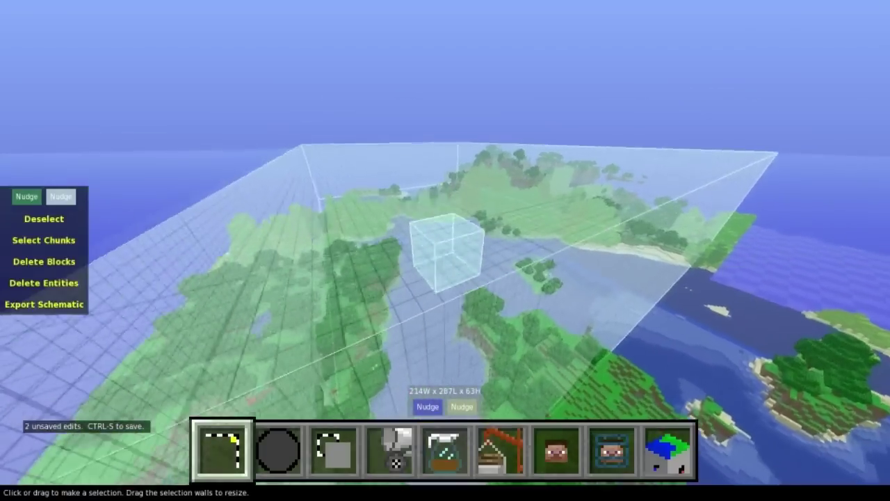
key(w)
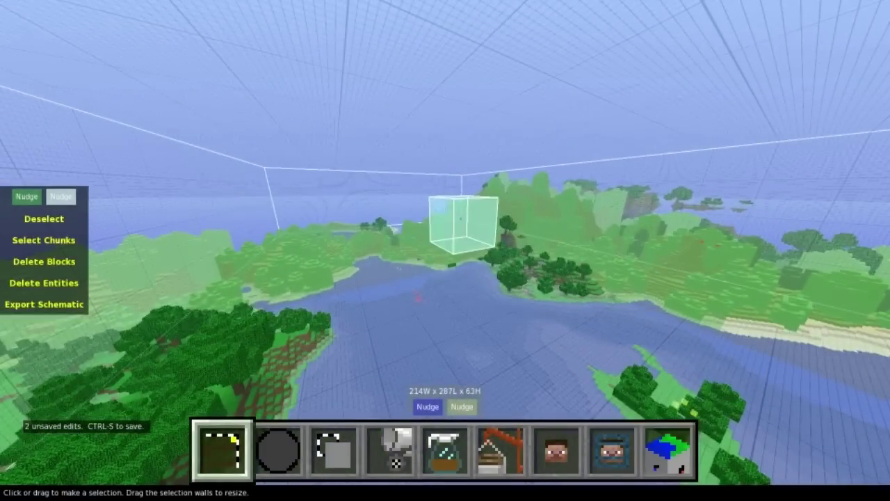
key(w)
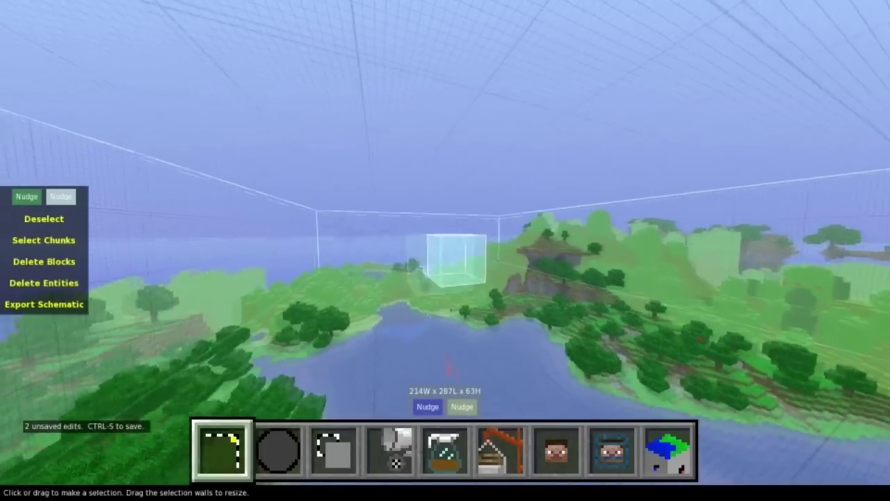
key(w)
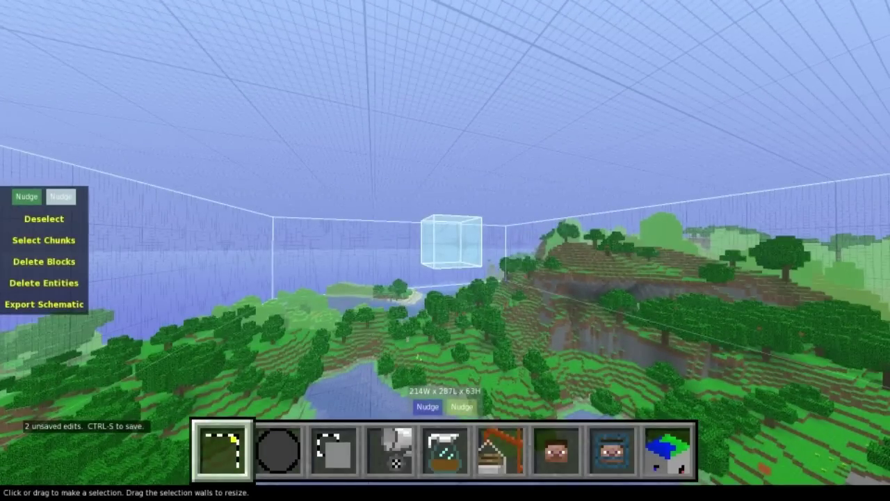
key(w)
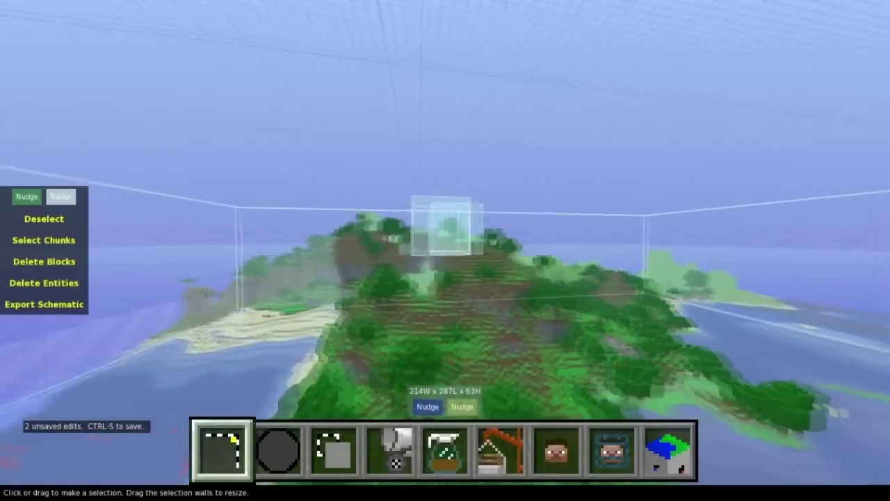
key(a)
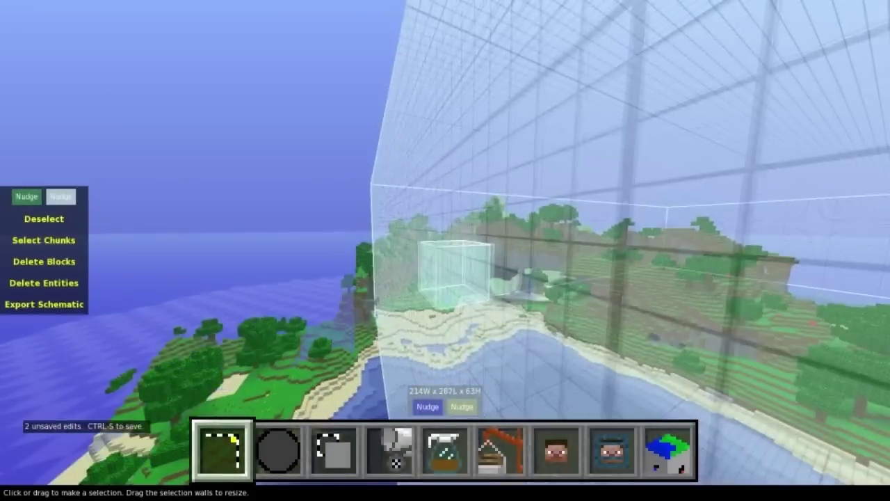
key(a)
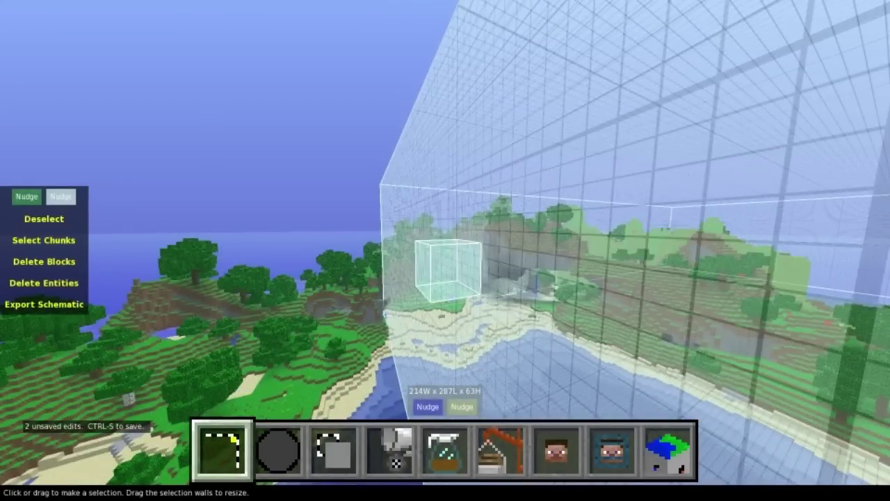
key(w)
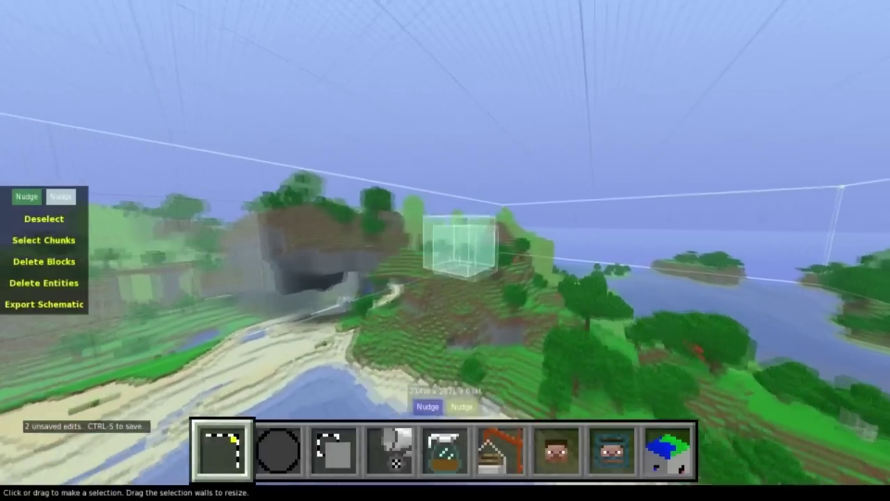
key(w)
key(d)
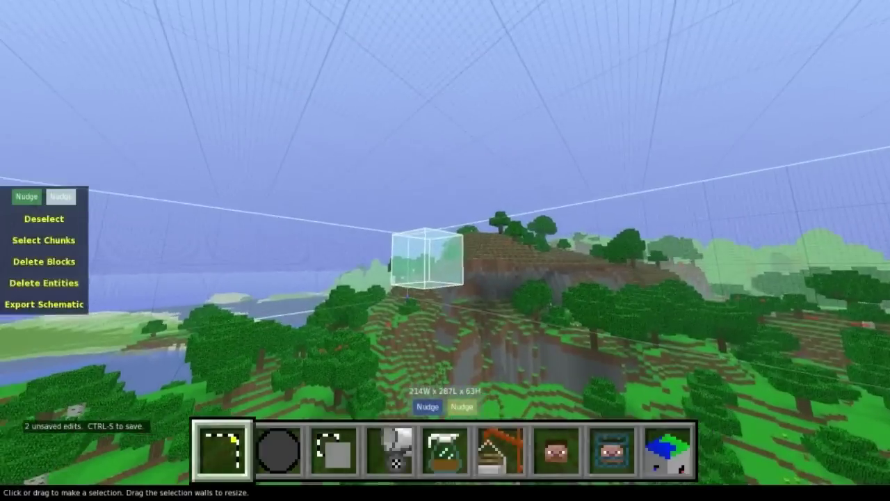
- Delete all blocks inside the large box selection
right_click(446, 254)
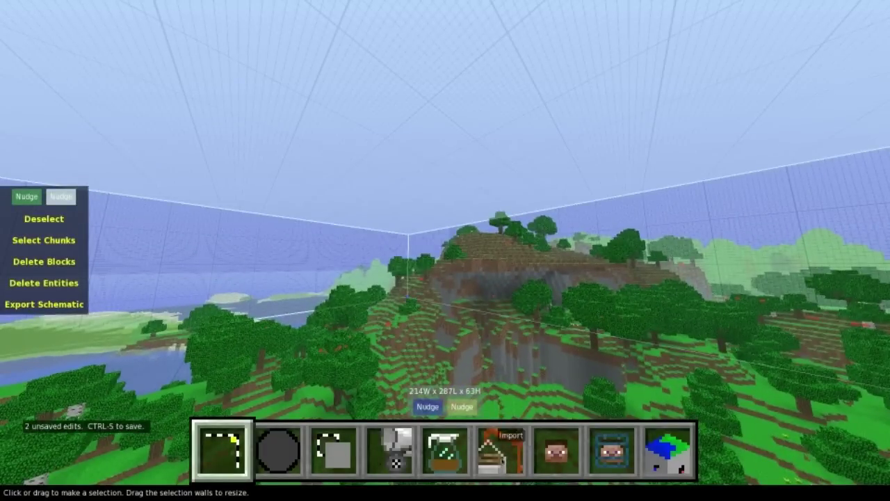
right_click(404, 257)
key(w)
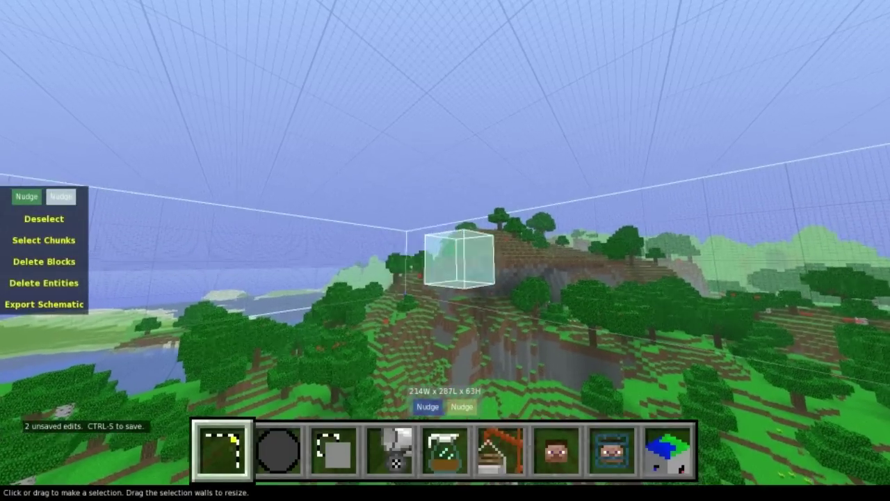
key(w)
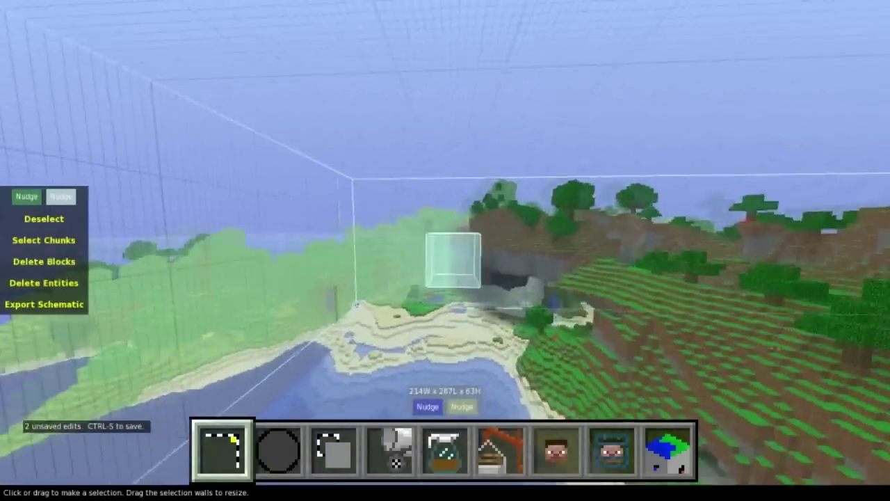
key(s)
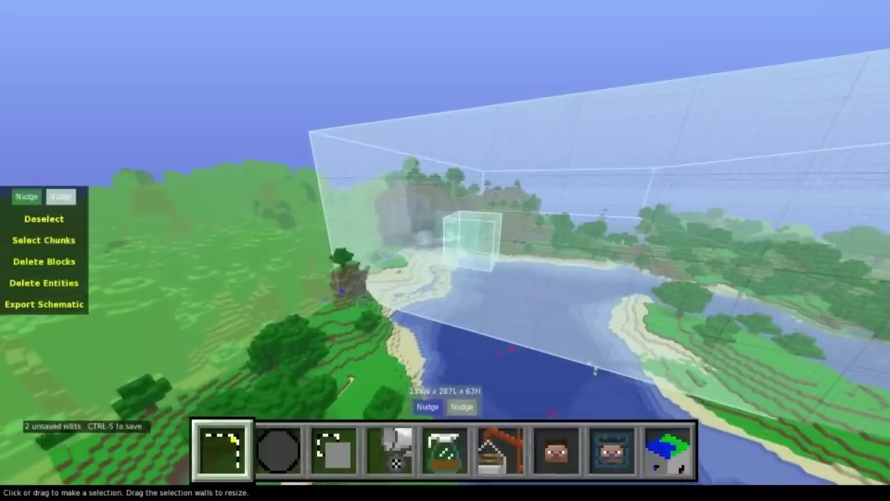
right_click(446, 255)
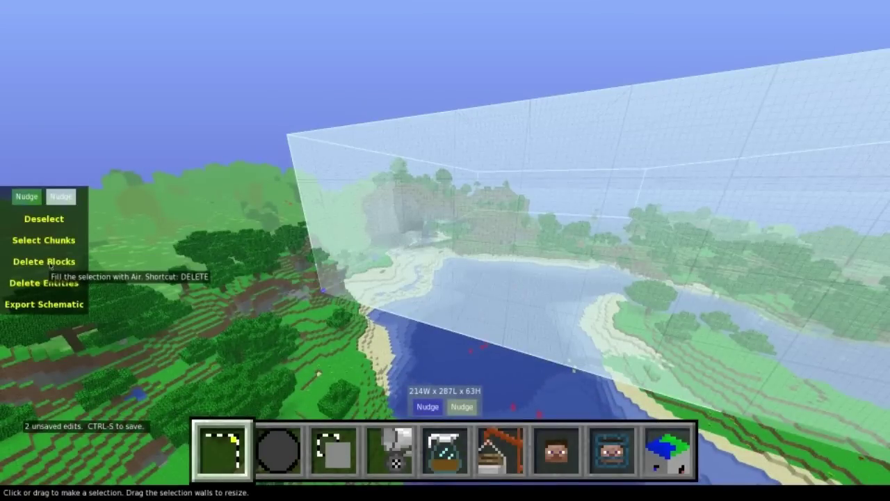
click(49, 262)
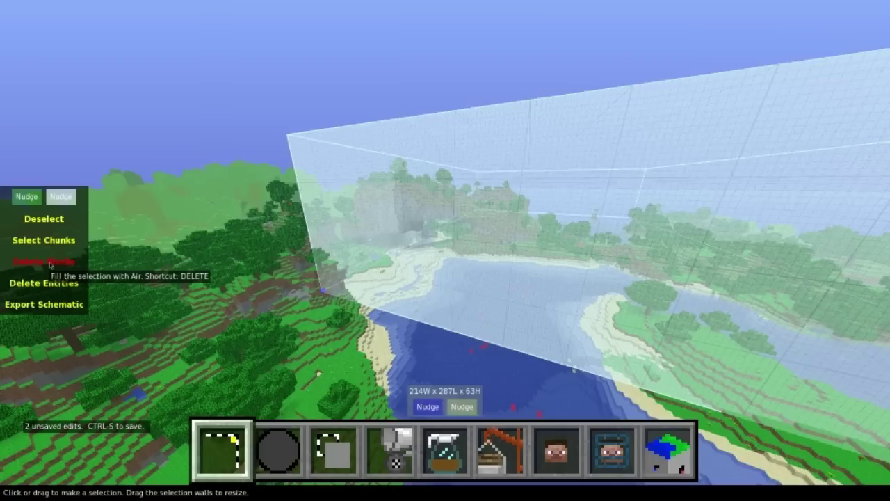
- Replace the large box selection with a one-block selection on the water within the deleted area
right_click(457, 261)
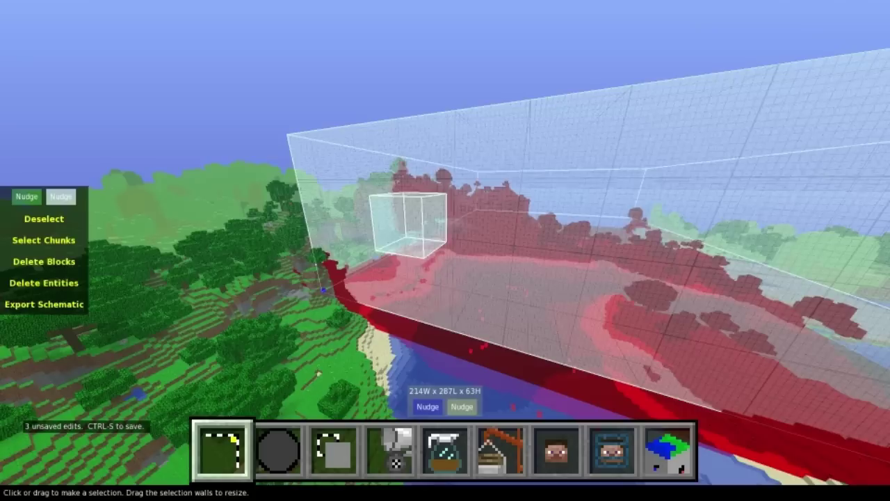
key(w)
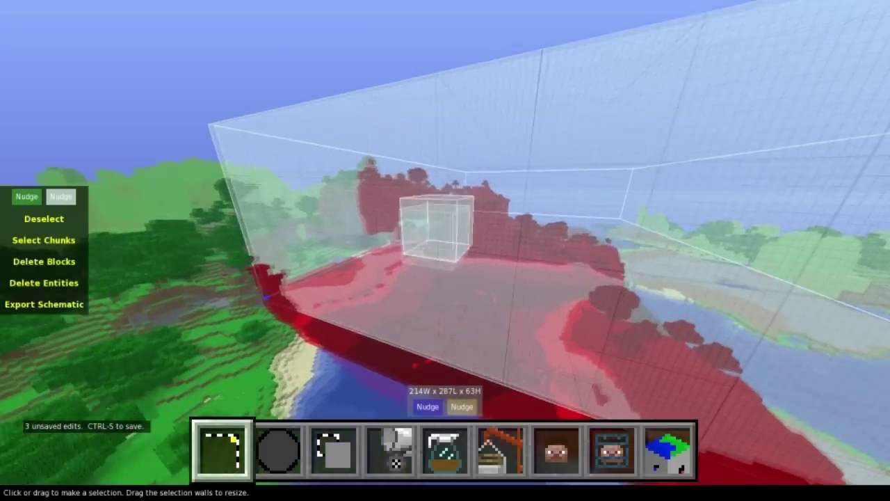
key(w)
key(d)
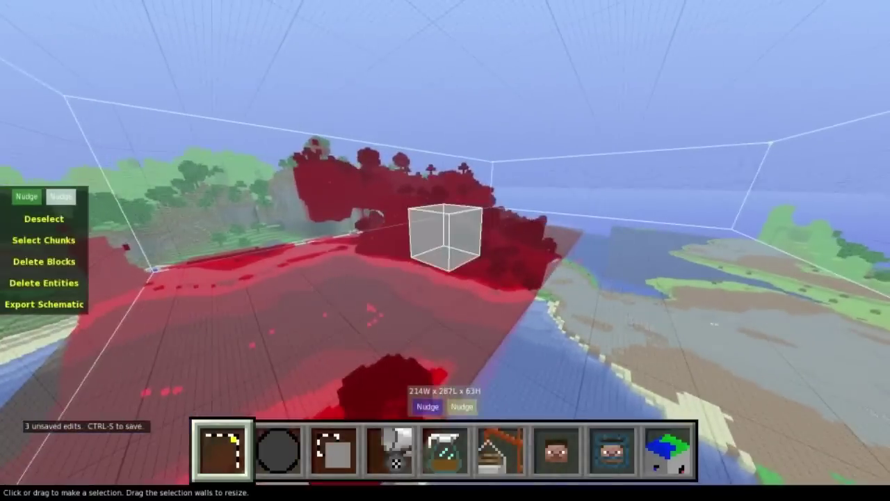
key(s)
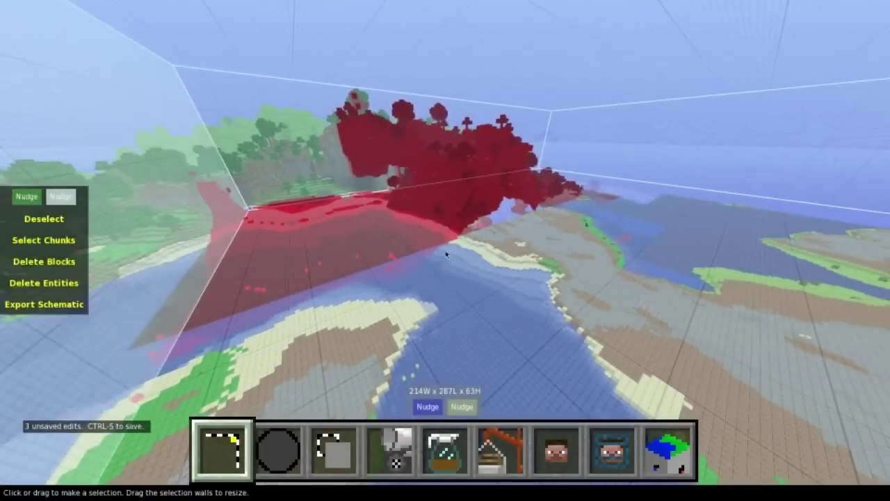
click(445, 250)
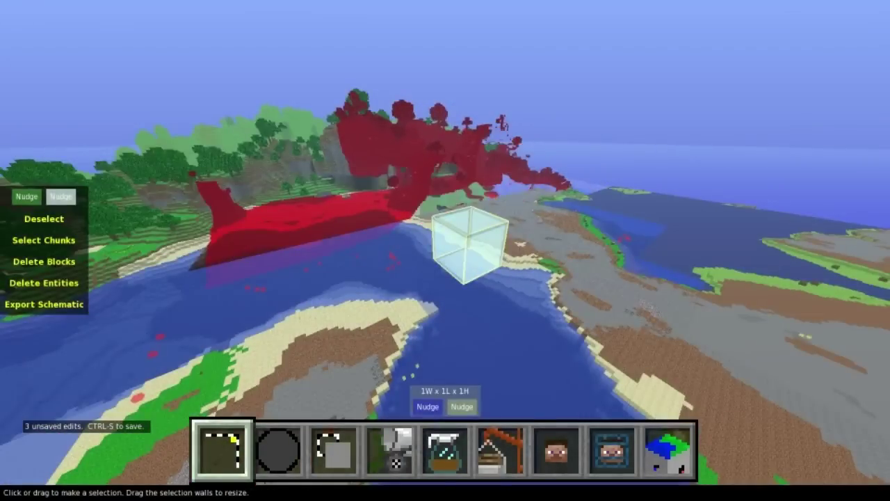
- Fly along the edge of the deleted area and examine the sliced cliff face, its caves and the sandy ground beside it
key(d)
key(w)
scroll(445, 250, down, 5)
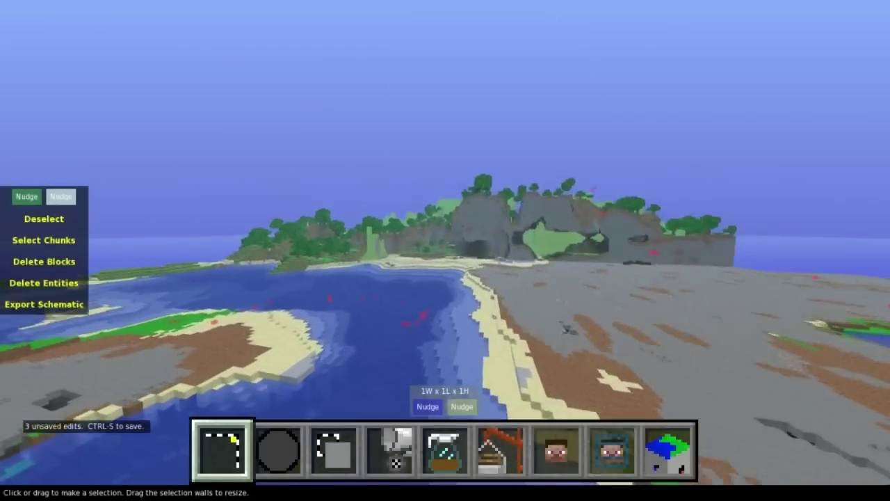
key(w)
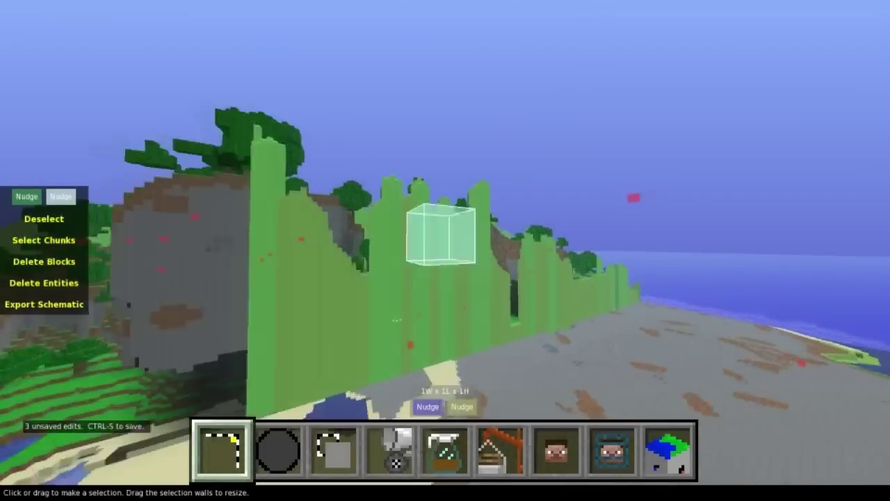
key(w)
key(d)
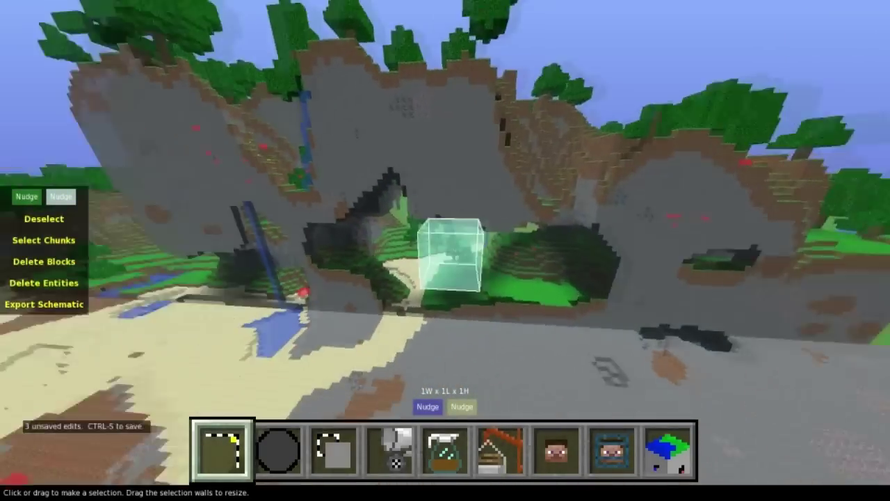
key(d)
key(w)
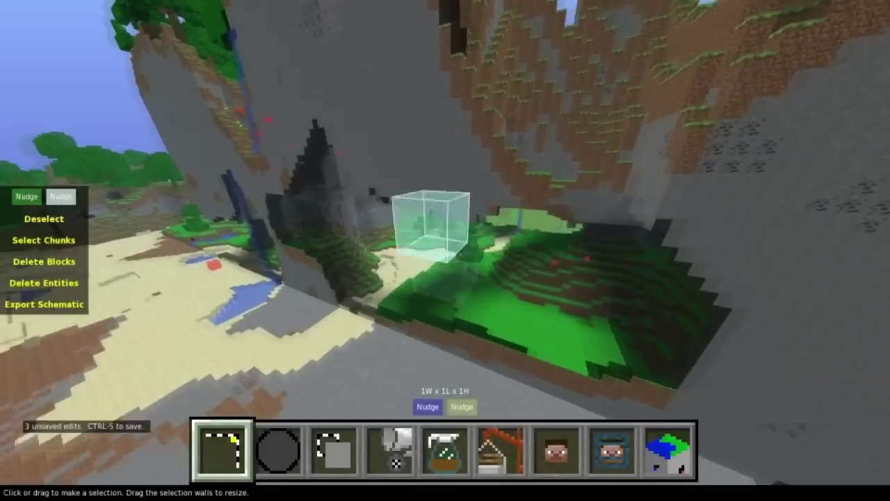
key(s)
key(w)
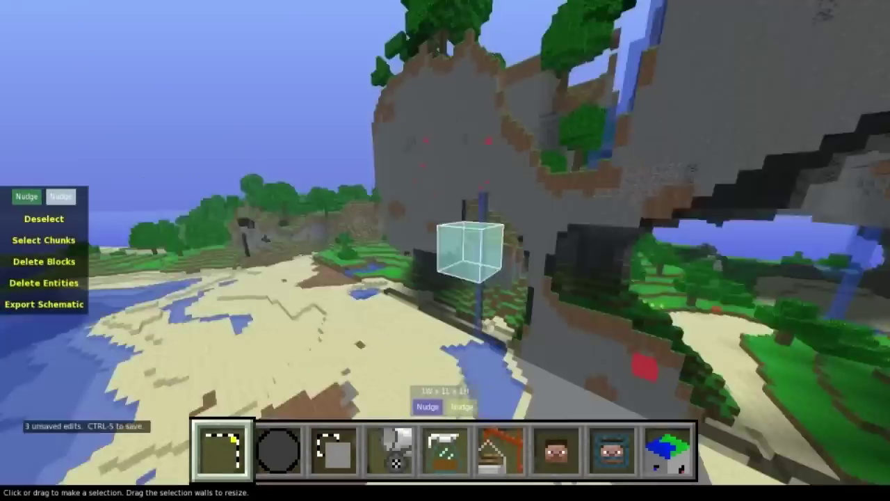